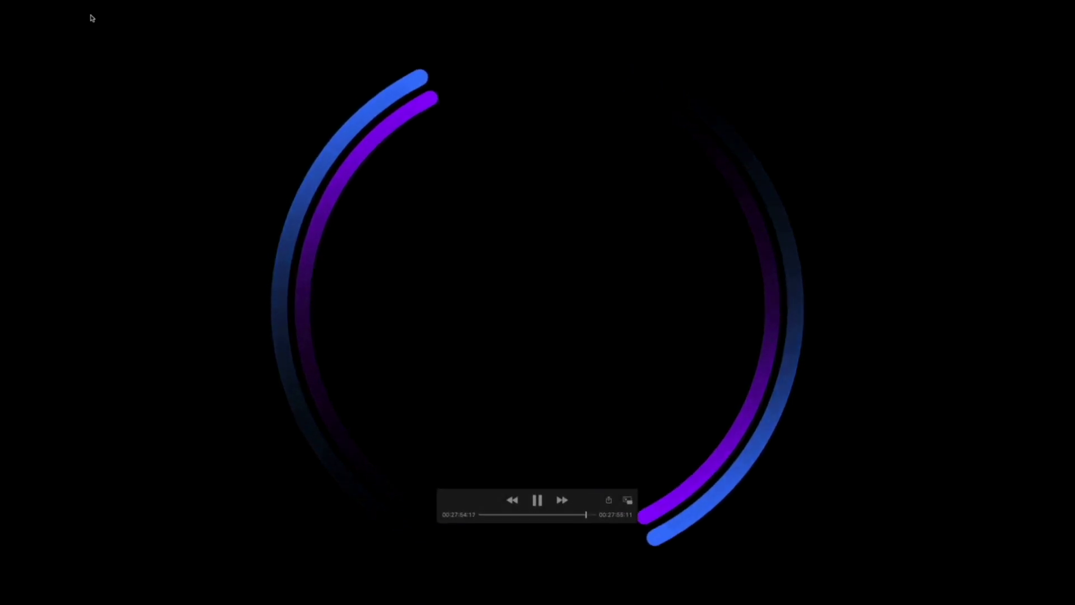
# Export the countdown as 1080p HEVC with Preserve Transparency into the Transparency videos folder
pyautogui.click(92, 8)
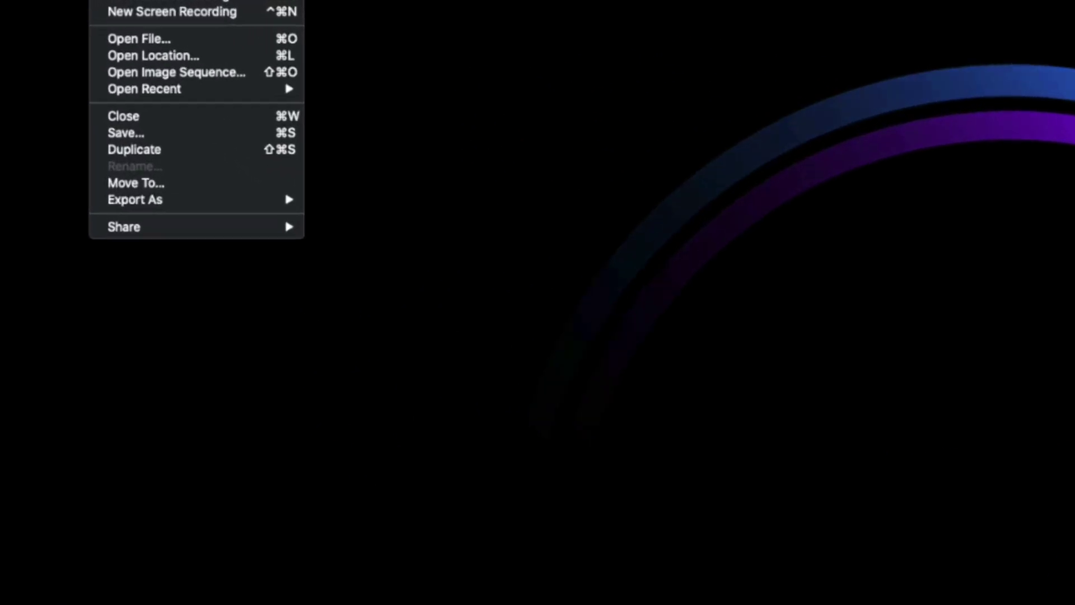
pyautogui.moveTo(181, 145)
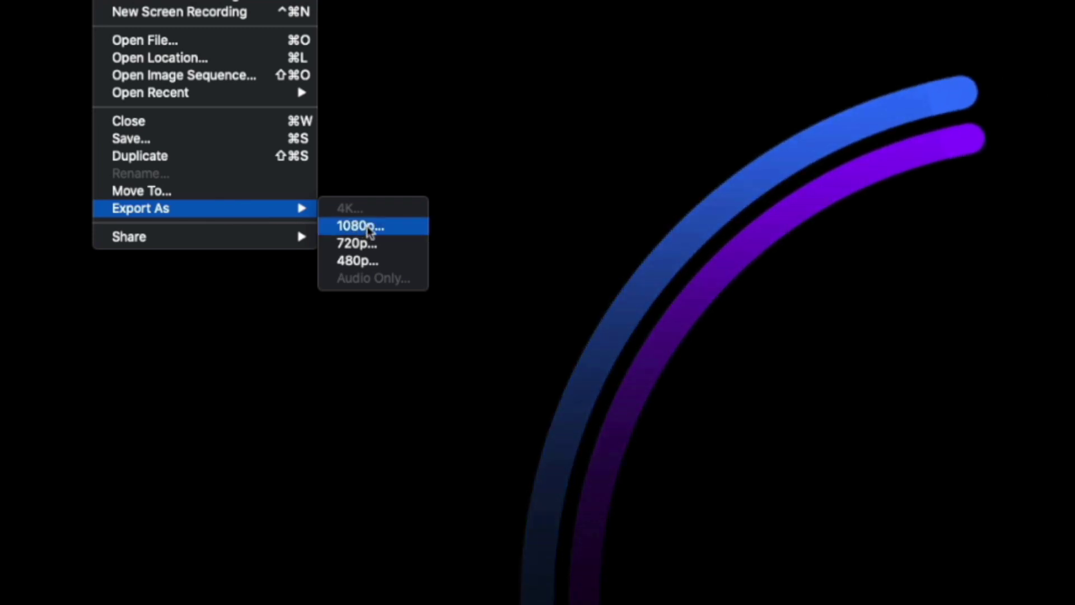
pyautogui.click(369, 231)
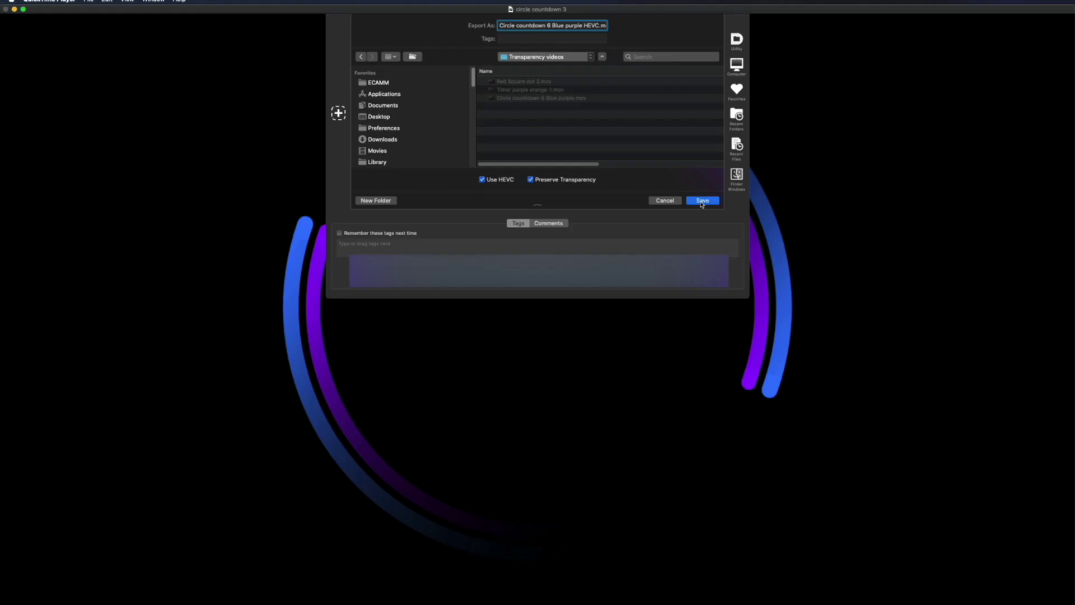
pyautogui.click(702, 201)
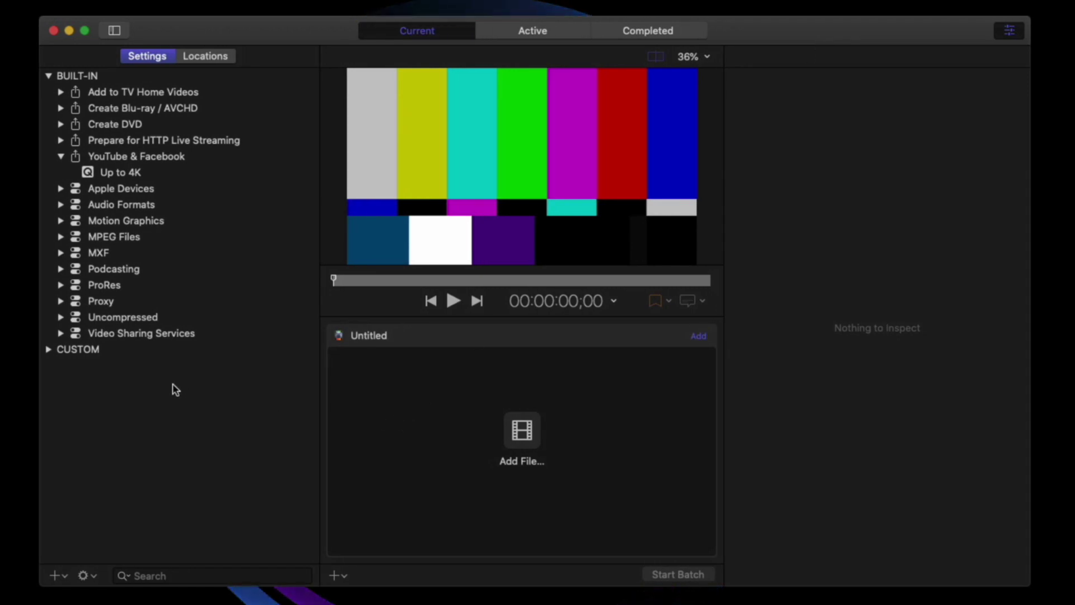
# Duplicate the HD 1080p video sharing preset and rename the copy 'HEVC w Transparency V2'
pyautogui.click(60, 333)
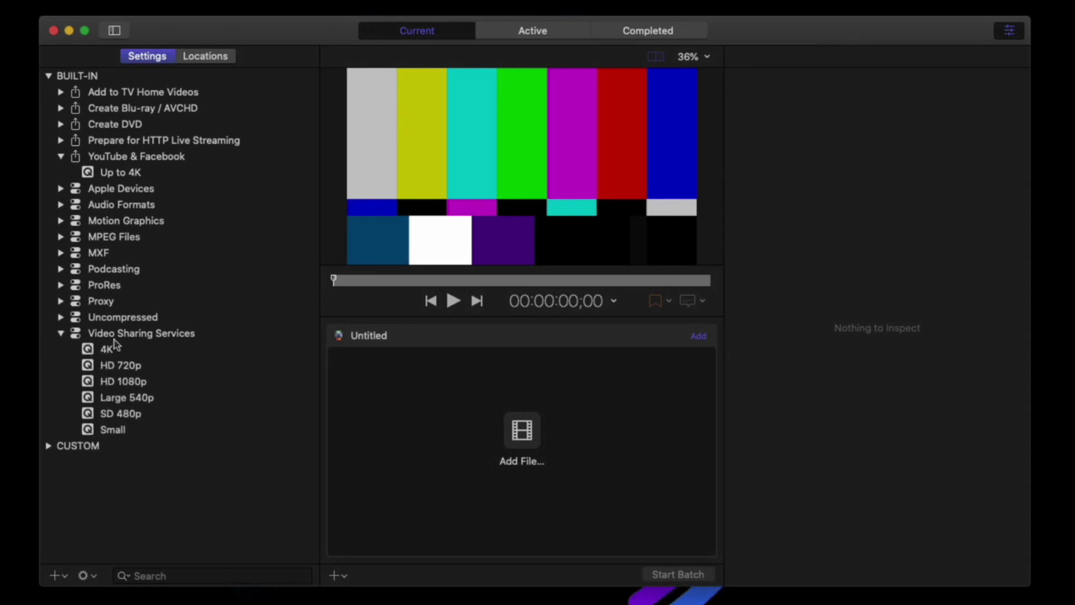
pyautogui.click(86, 383)
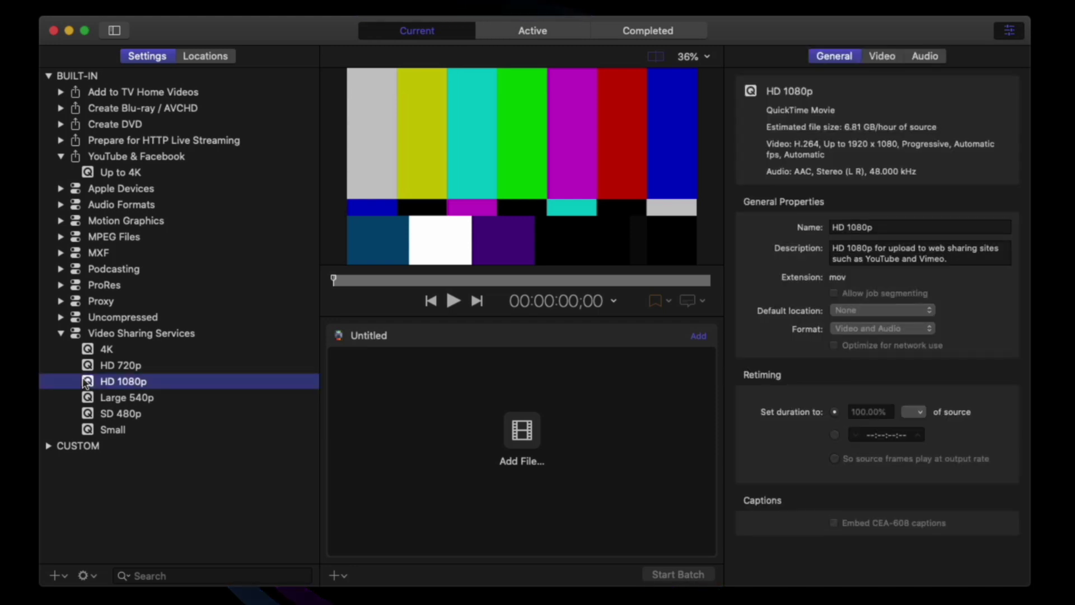
pyautogui.rightClick(85, 383)
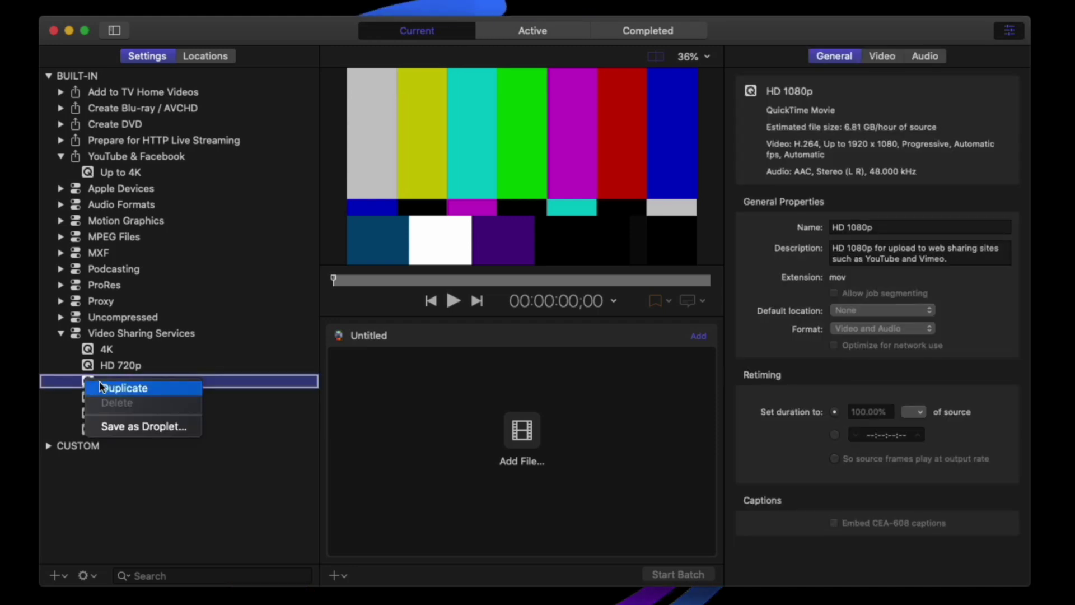
pyautogui.click(102, 387)
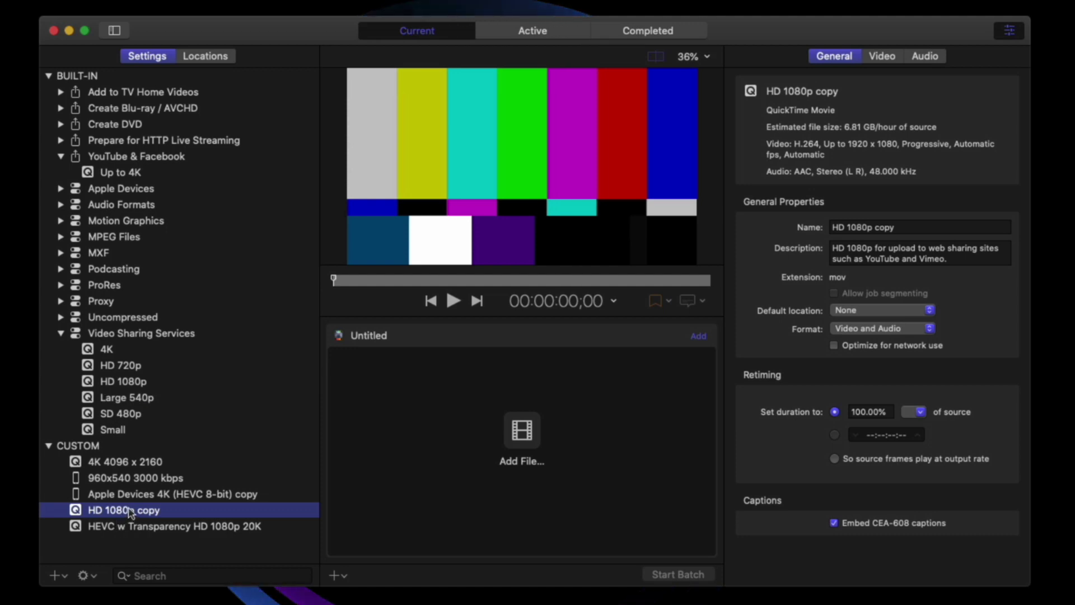
pyautogui.tripleClick(913, 227)
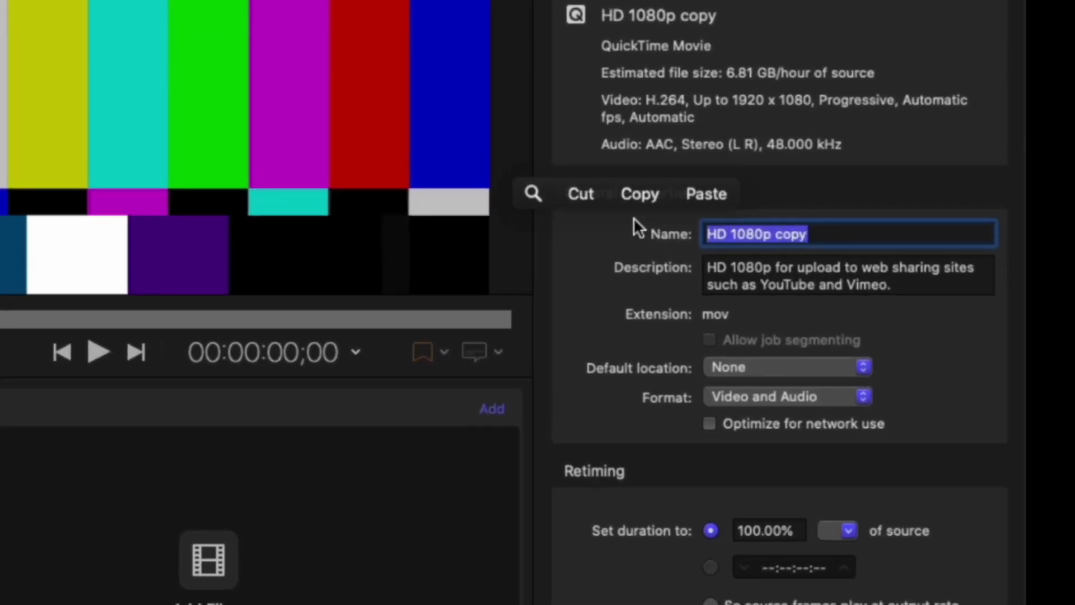
pyautogui.write('HEVC w Tran')
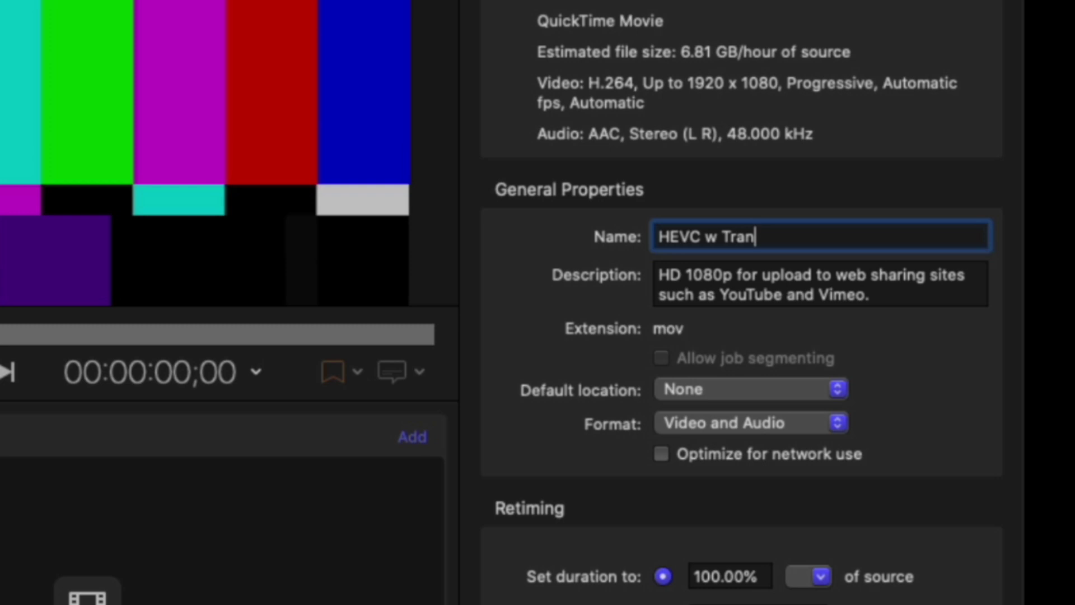
pyautogui.write('sparency ')
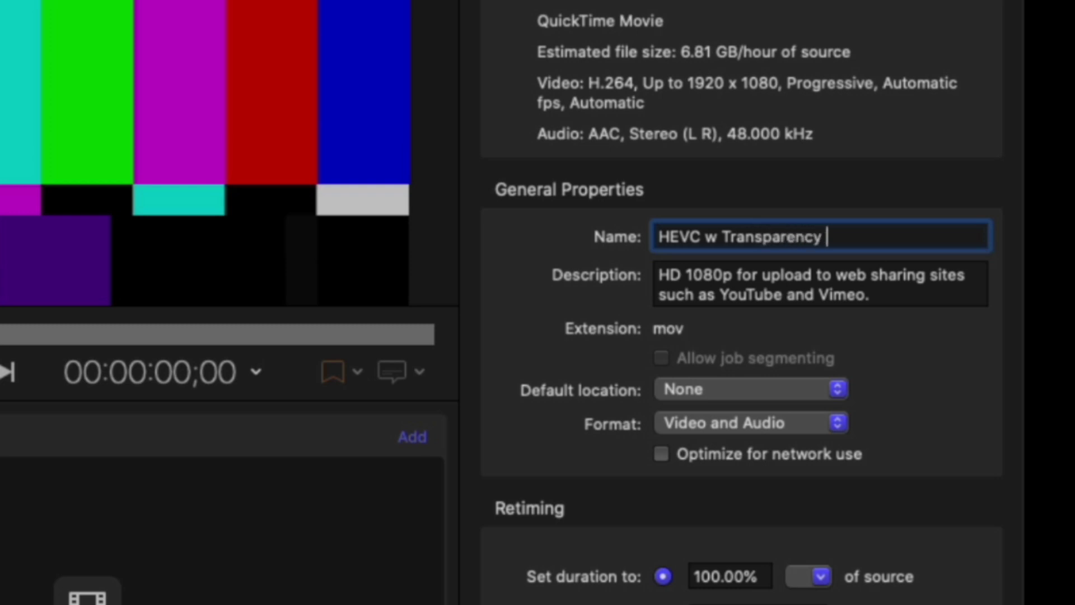
pyautogui.write('V2')
pyautogui.press('Return')
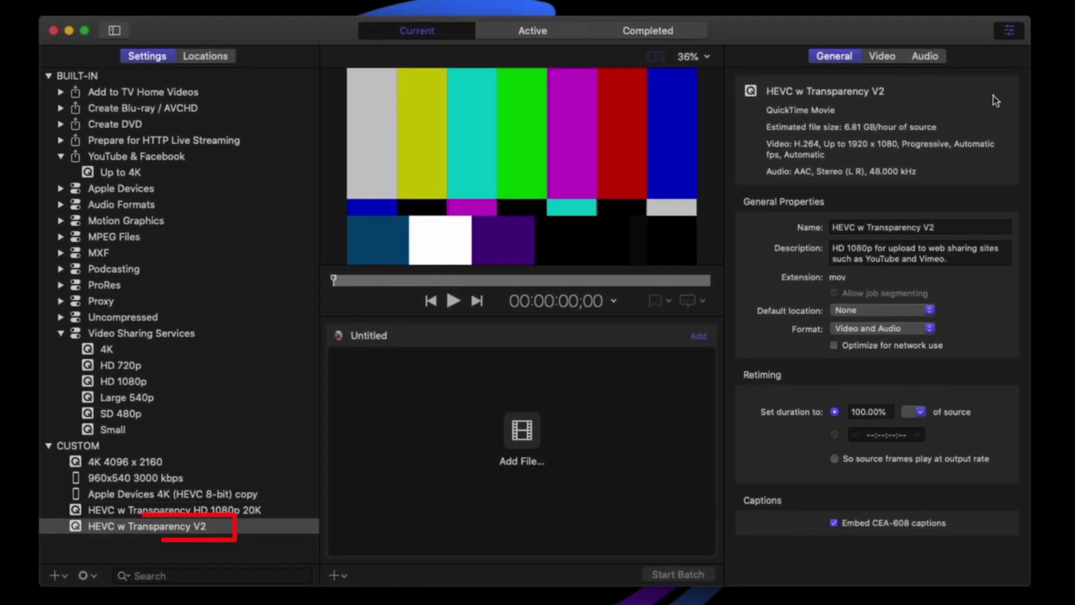
# Switch the preset's video codec from H.264 to HEVC with Preserve alpha enabled
pyautogui.click(882, 56)
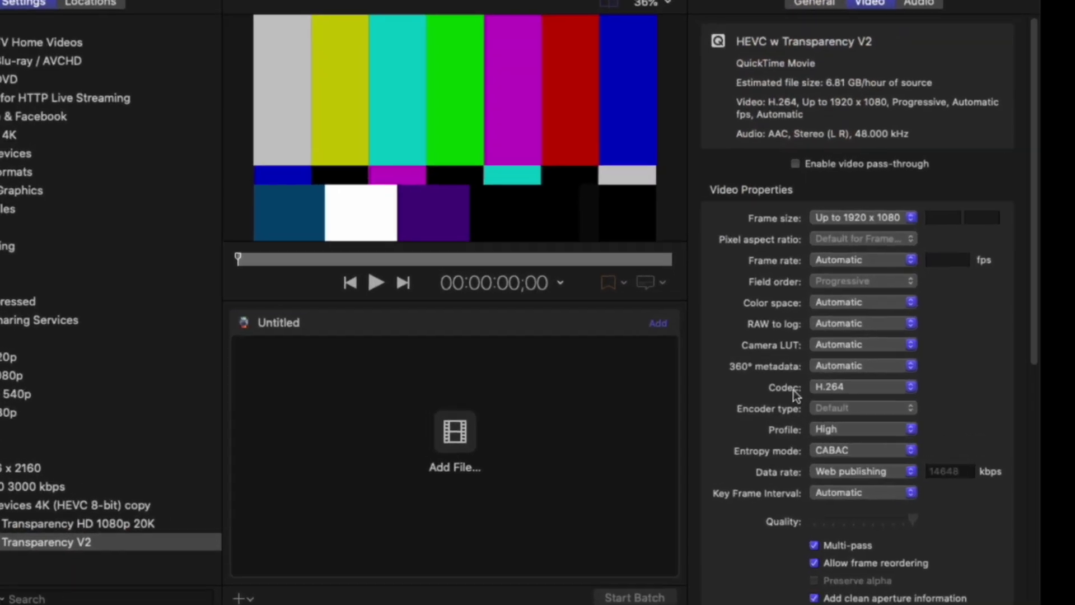
pyautogui.click(857, 391)
pyautogui.click(855, 403)
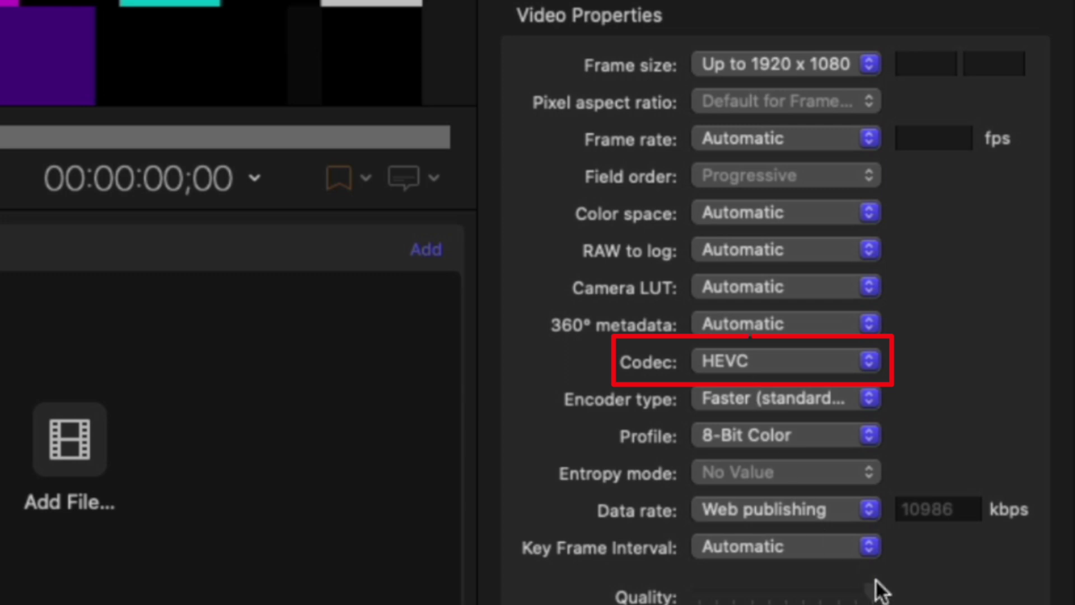
pyautogui.scroll(-4, 874, 585)
pyautogui.scroll(-3, 754, 562)
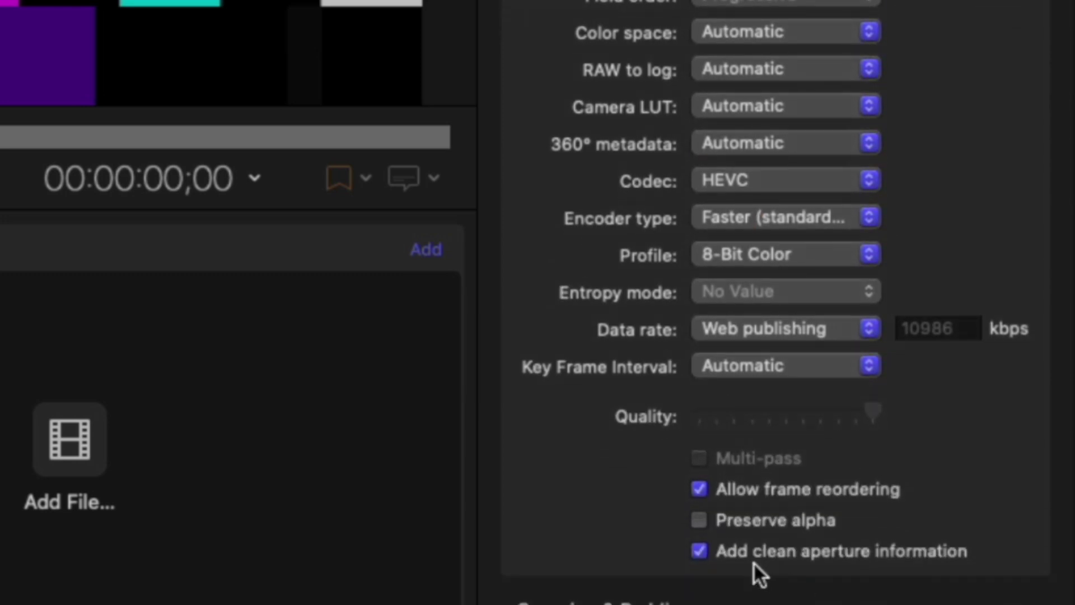
pyautogui.scroll(-6, 738, 529)
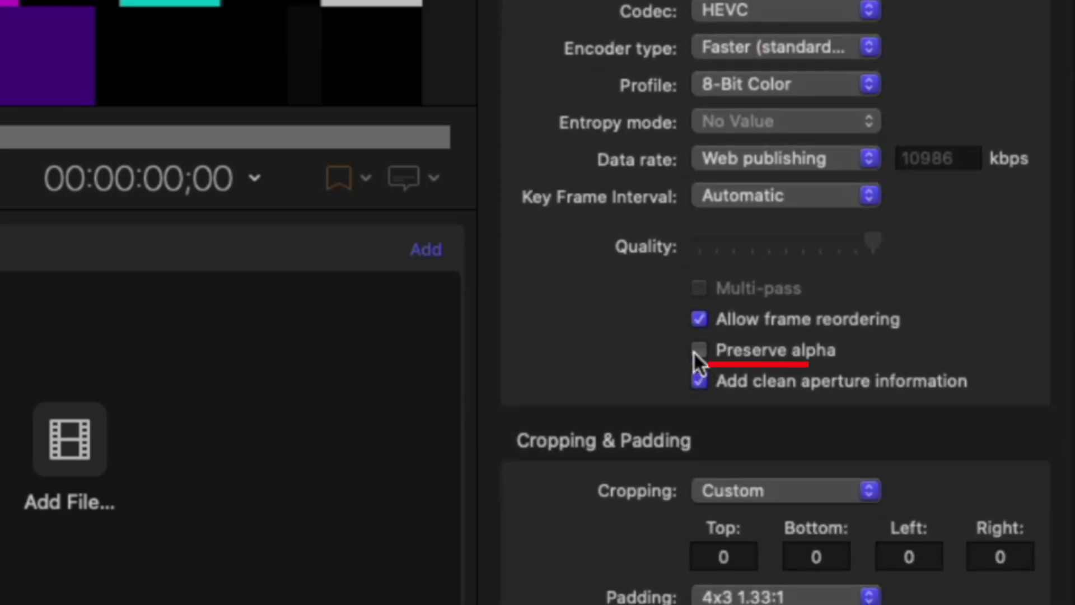
pyautogui.click(690, 349)
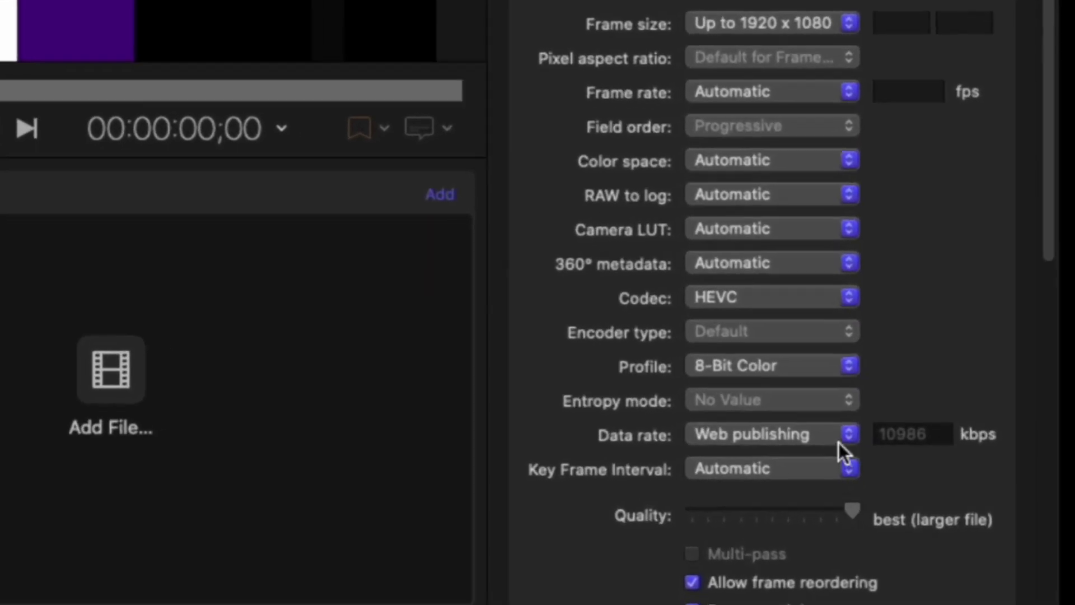
# Set the data rate to Custom at 20000 kbps
pyautogui.click(908, 465)
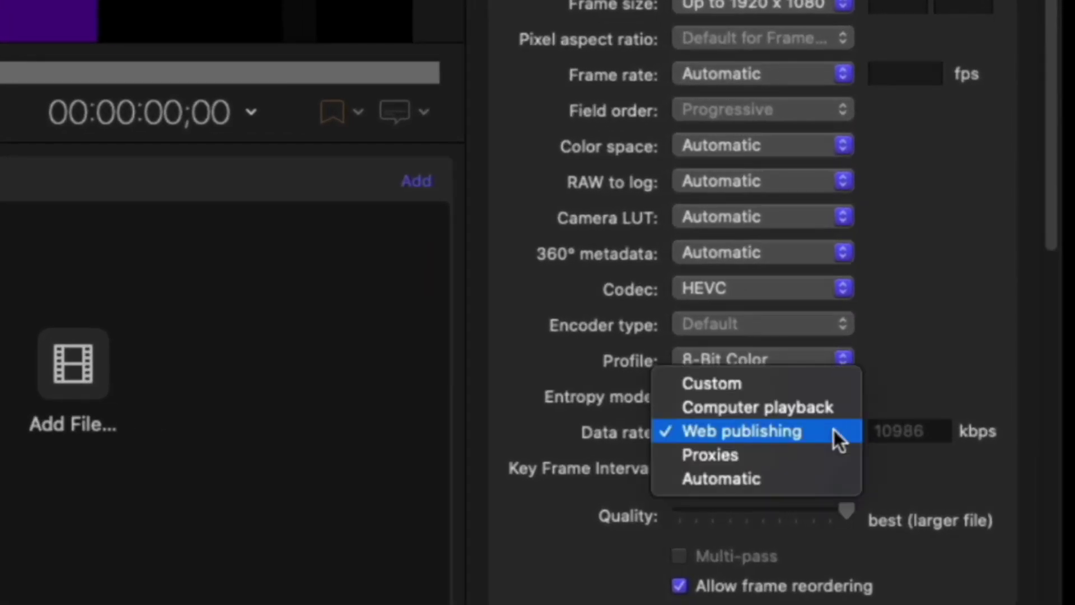
pyautogui.click(772, 385)
pyautogui.click(933, 431)
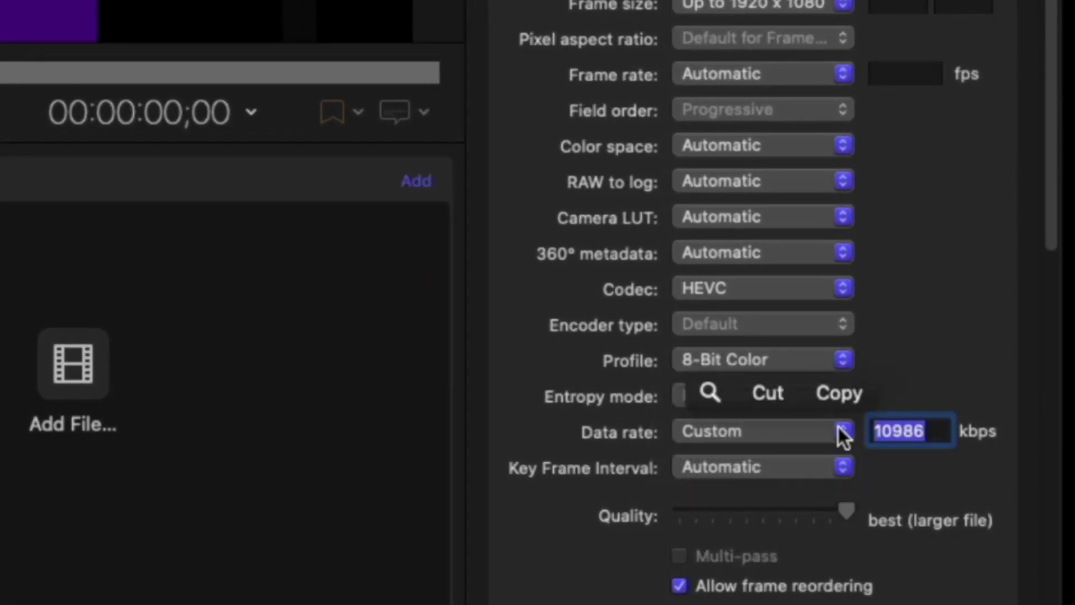
pyautogui.write('20000')
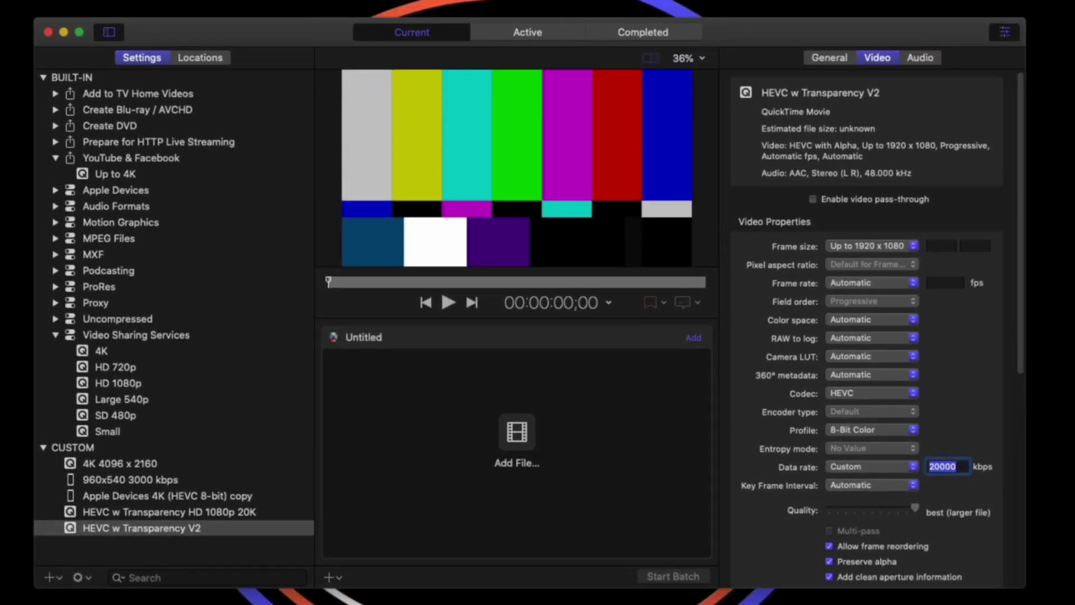
# Save the HEVC w Transparency V2 preset as a droplet on the Desktop
pyautogui.scroll(-5, 874, 392)
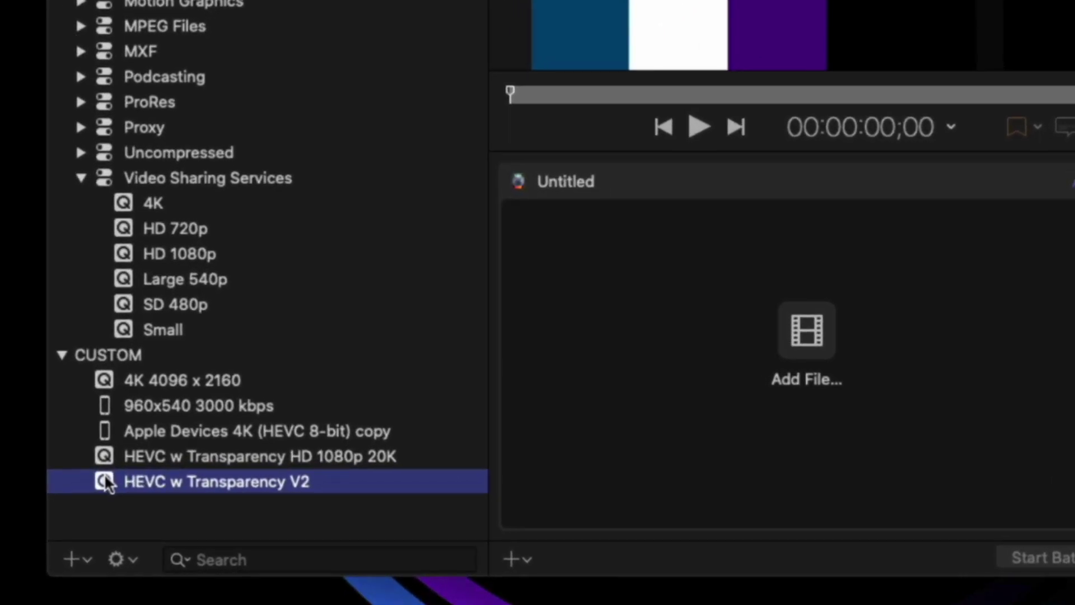
pyautogui.rightClick(106, 477)
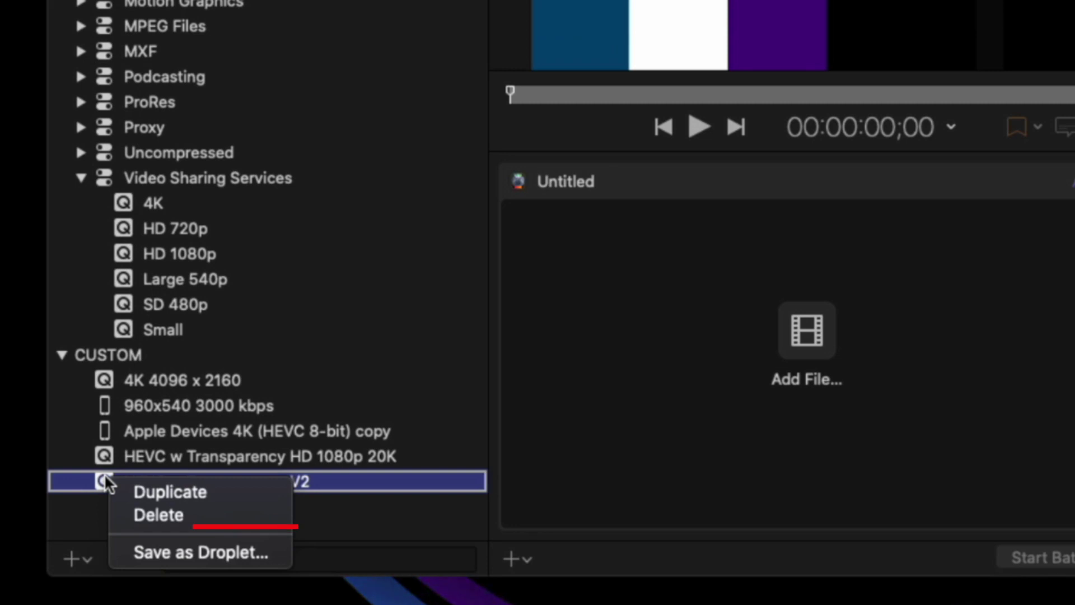
pyautogui.click(176, 552)
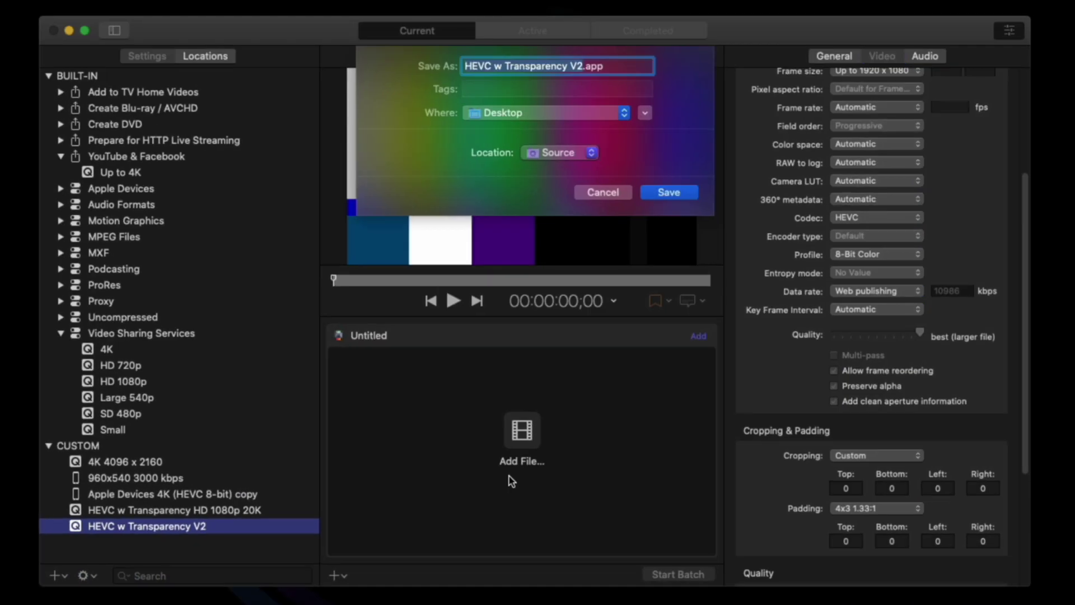
pyautogui.click(664, 193)
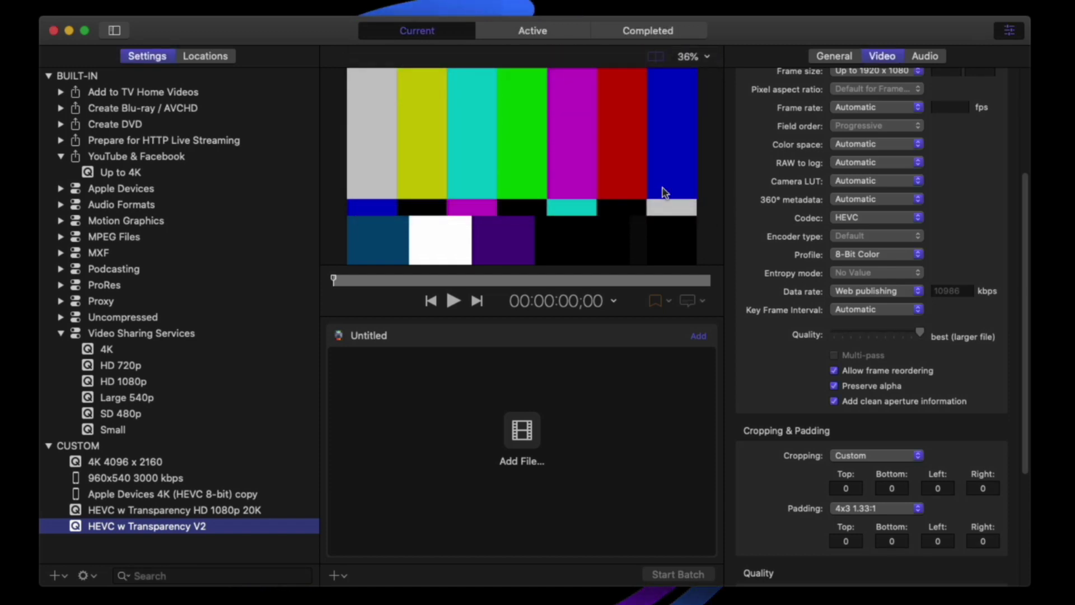
# Name the batch 'HEVC w Transparency V2' by pasting the name
pyautogui.click(439, 331)
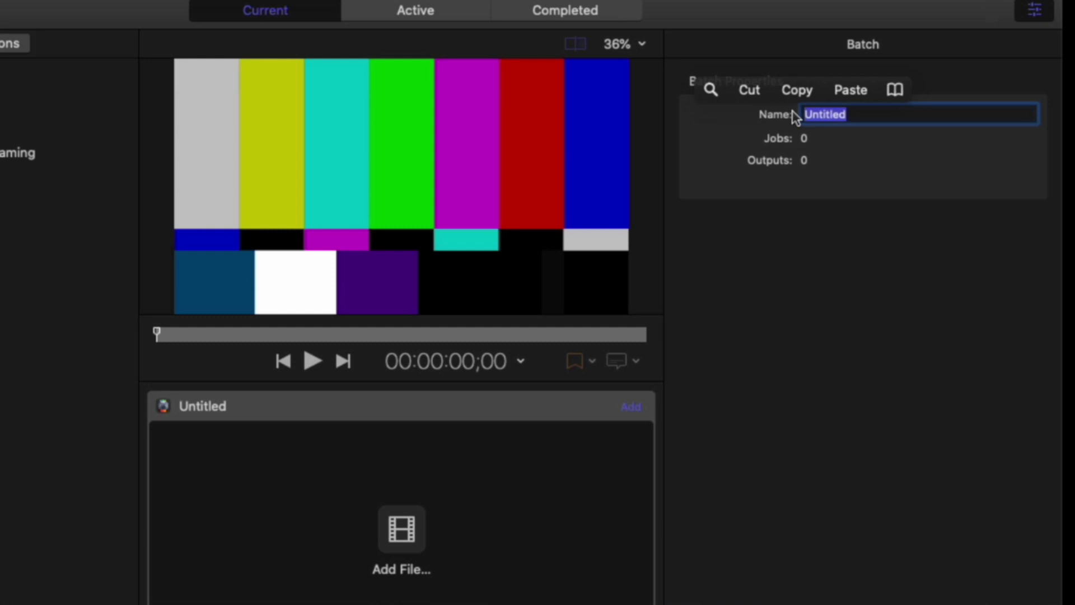
pyautogui.write('HEVC w Transparency V2')
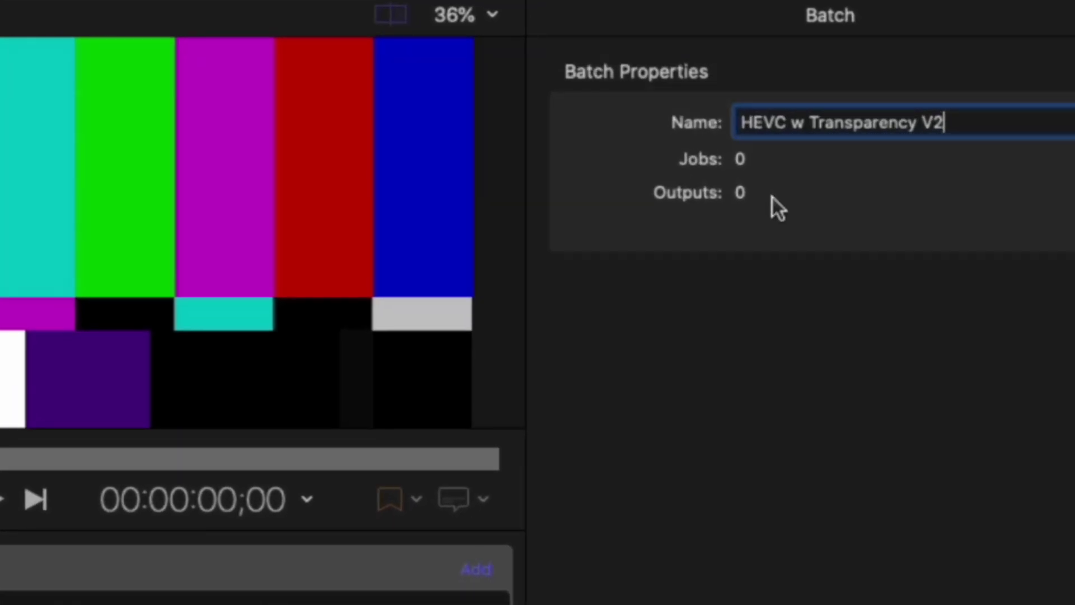
pyautogui.press('Return')
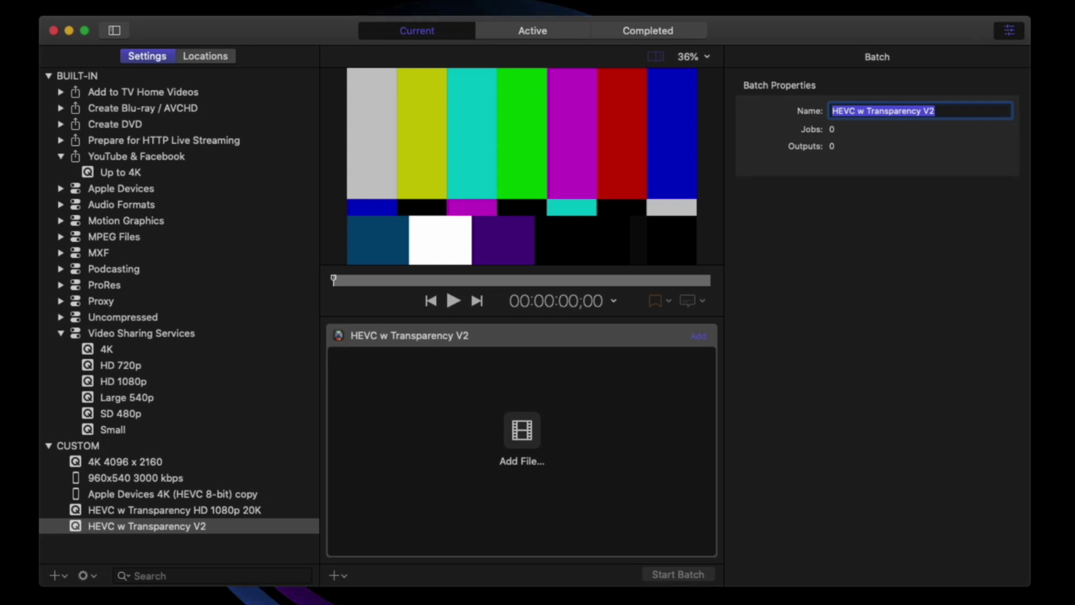
pyautogui.press('super+Tab')
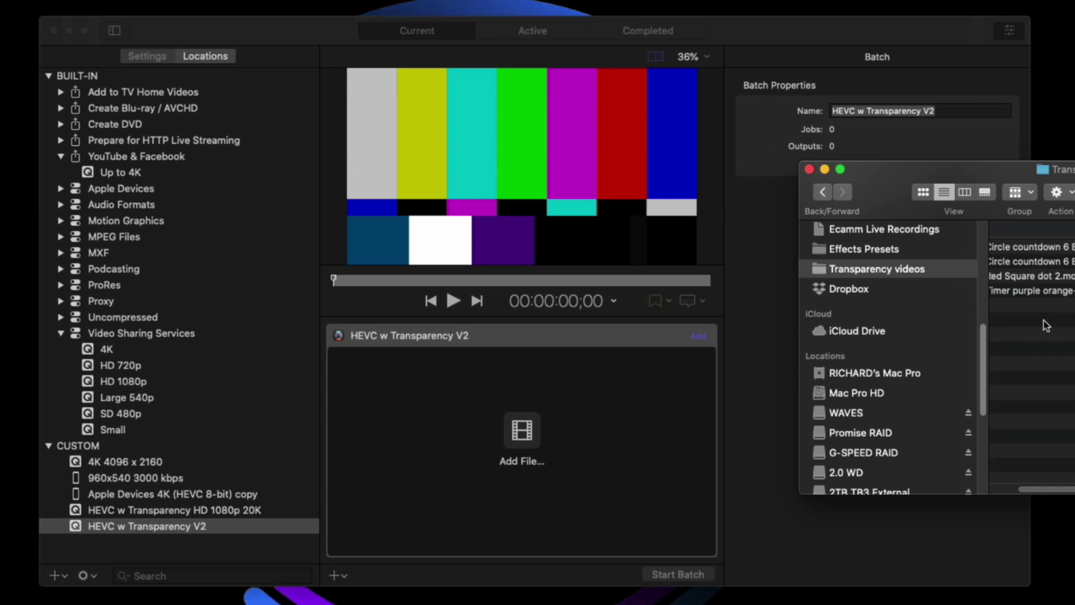
# Add the three countdown .mov files from the Transparency videos folder to the batch
pyautogui.click(1071, 291)
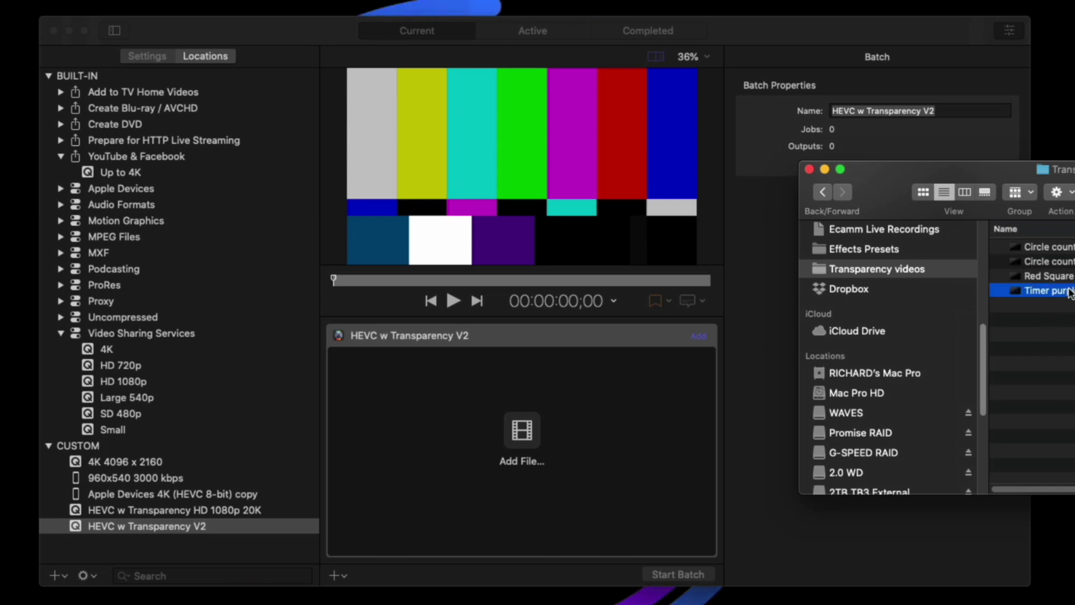
pyautogui.keyDown('shift'); pyautogui.click(1060, 261); pyautogui.keyUp('shift')
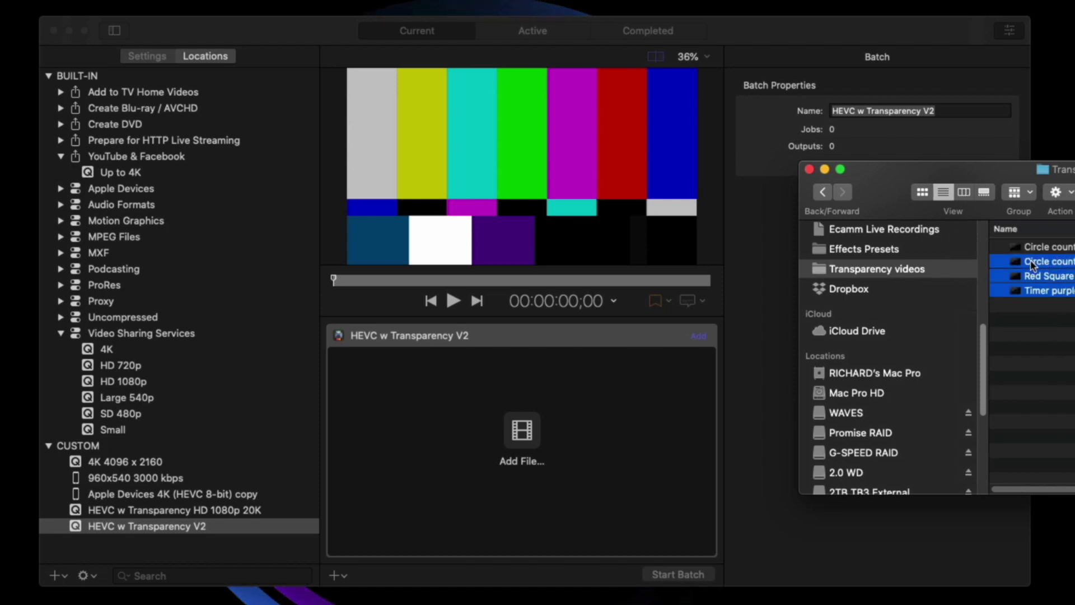
pyautogui.moveTo(1018, 264); pyautogui.dragTo(530, 411)
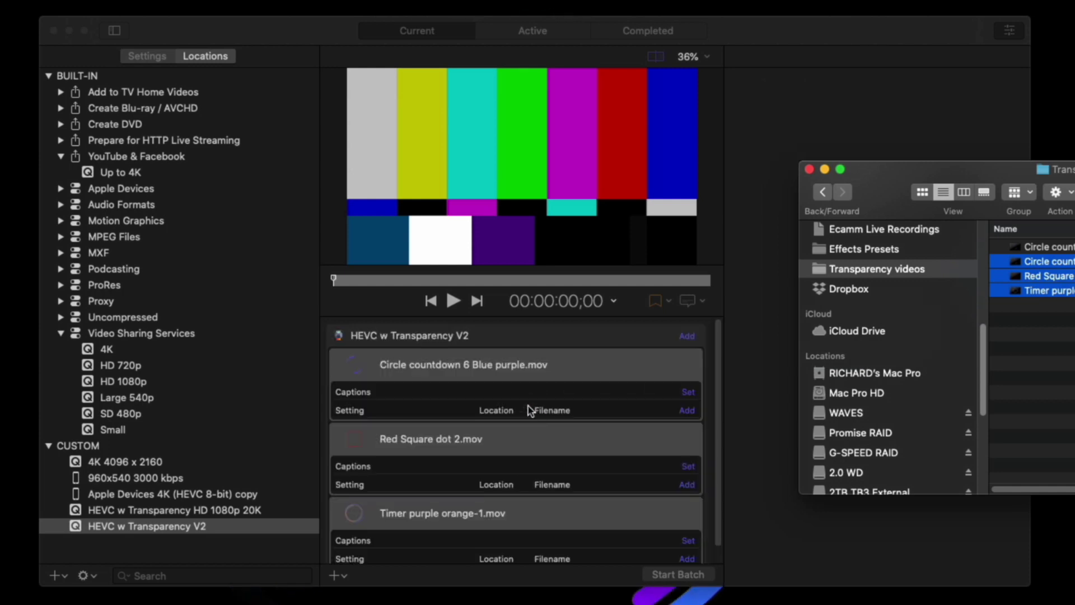
pyautogui.click(166, 561)
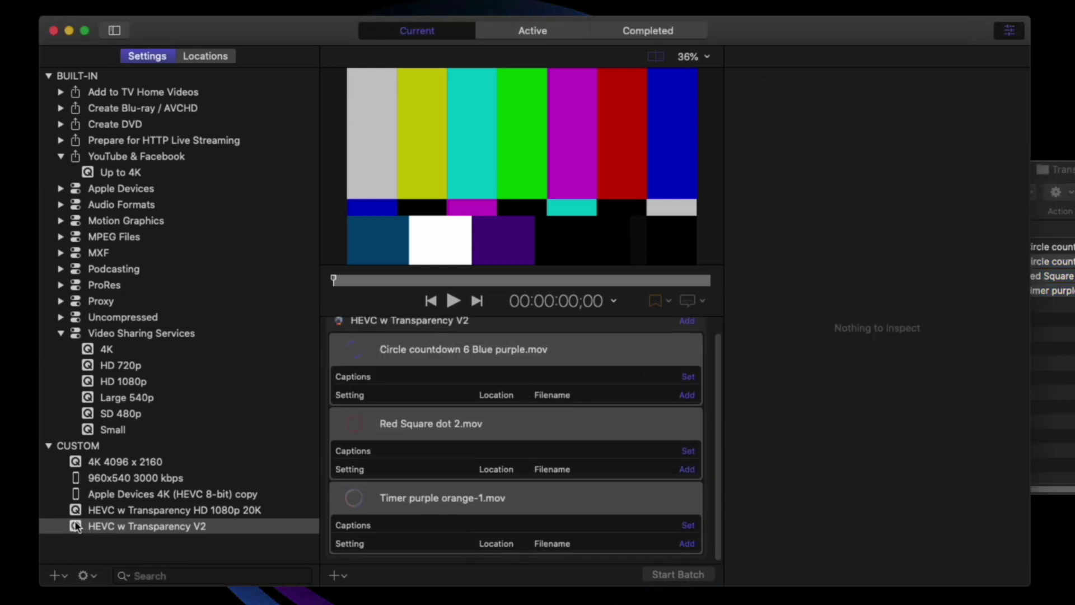
# Assign HEVC w Transparency V2 to the jobs and compare the before/after split preview
pyautogui.moveTo(88, 528); pyautogui.dragTo(516, 334)
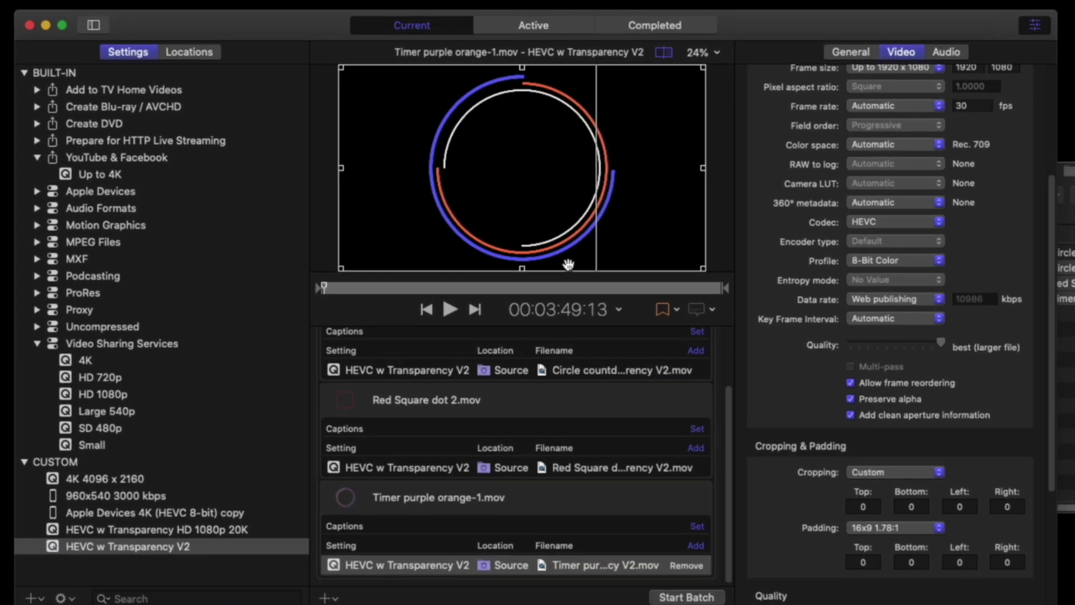
pyautogui.moveTo(529, 263); pyautogui.dragTo(508, 257)
pyautogui.moveTo(500, 378); pyautogui.dragTo(525, 380)
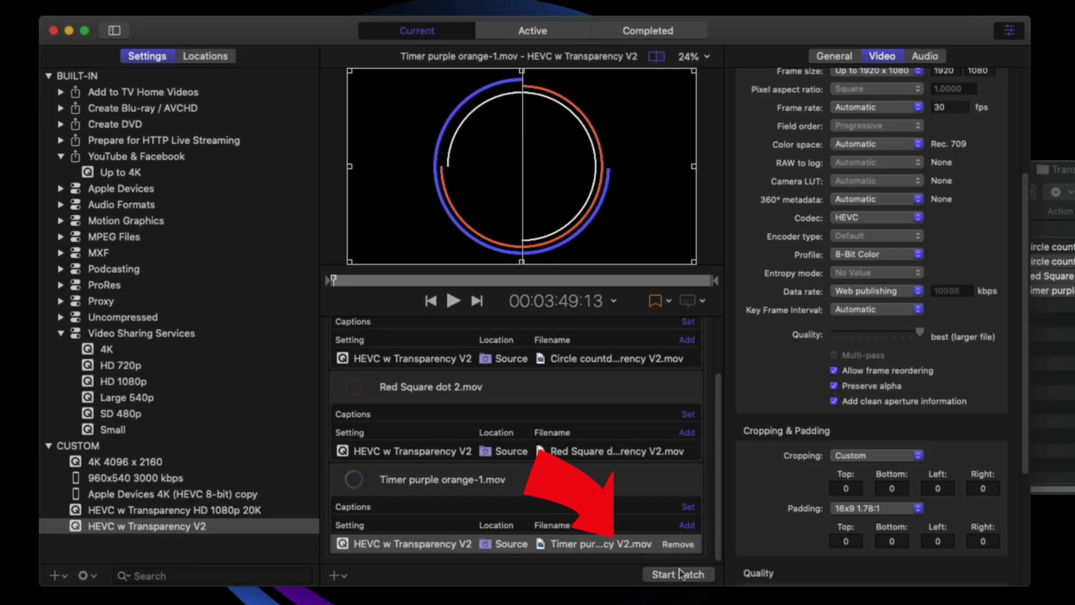
# Start the batch, then expand the job and widen the Name and Remaining Time columns to monitor the three files
pyautogui.click(681, 574)
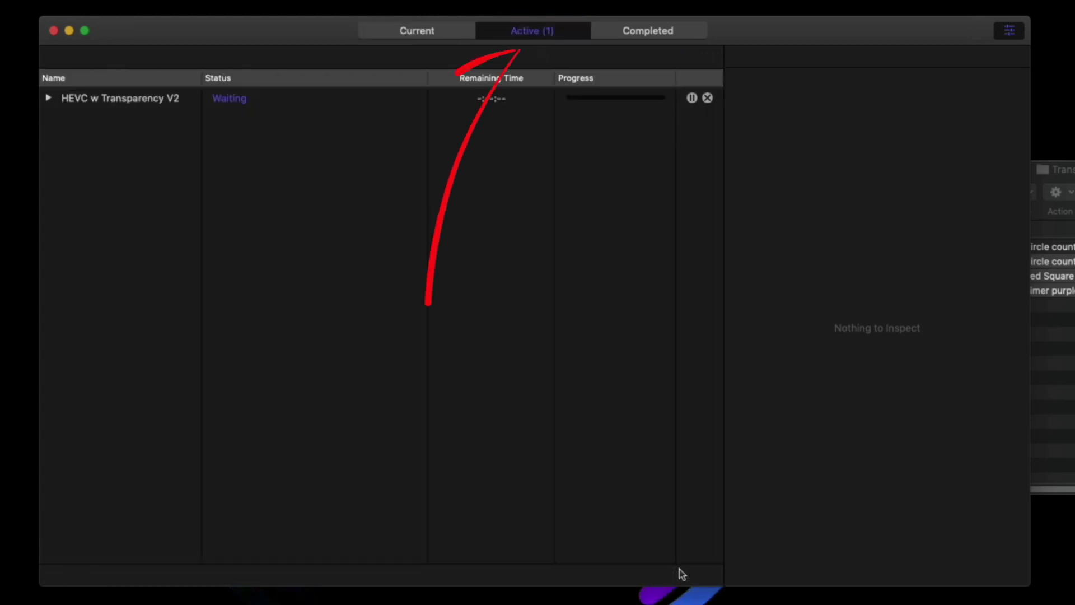
pyautogui.click(48, 98)
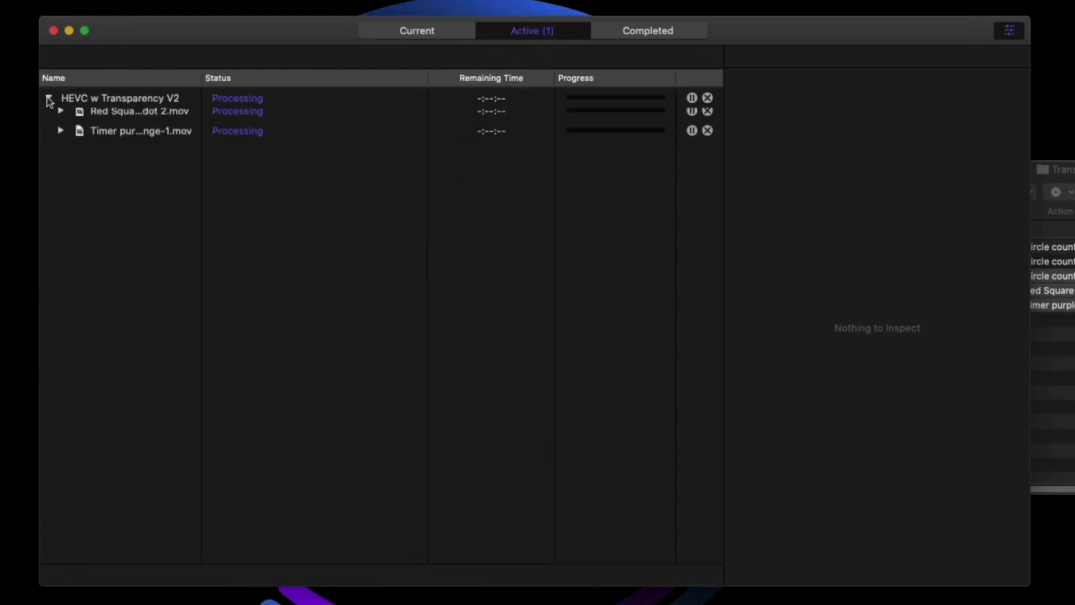
pyautogui.moveTo(202, 78); pyautogui.dragTo(308, 84)
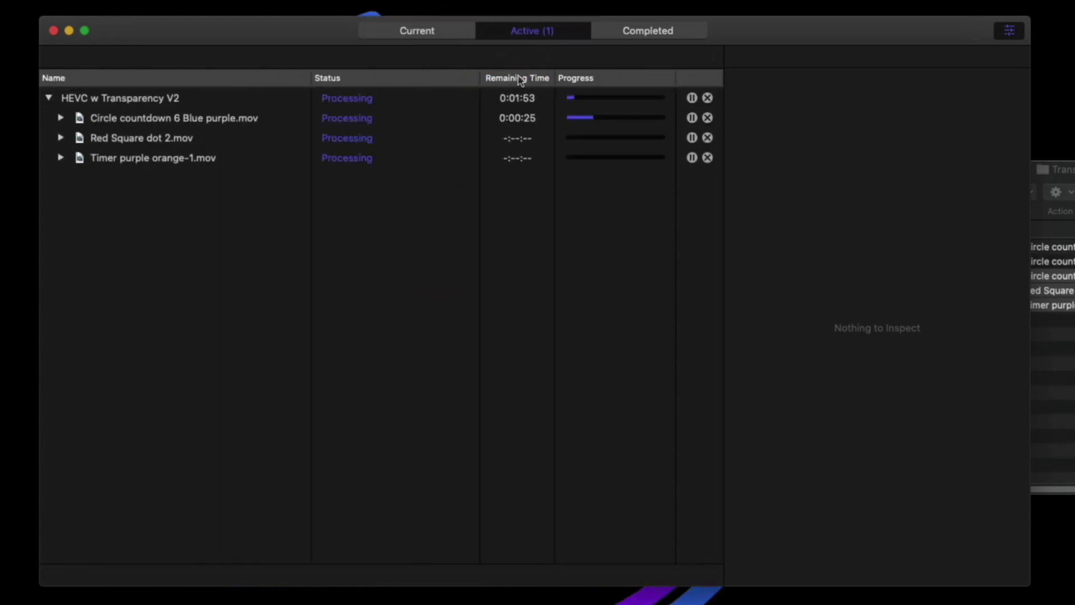
pyautogui.moveTo(478, 76); pyautogui.dragTo(422, 76)
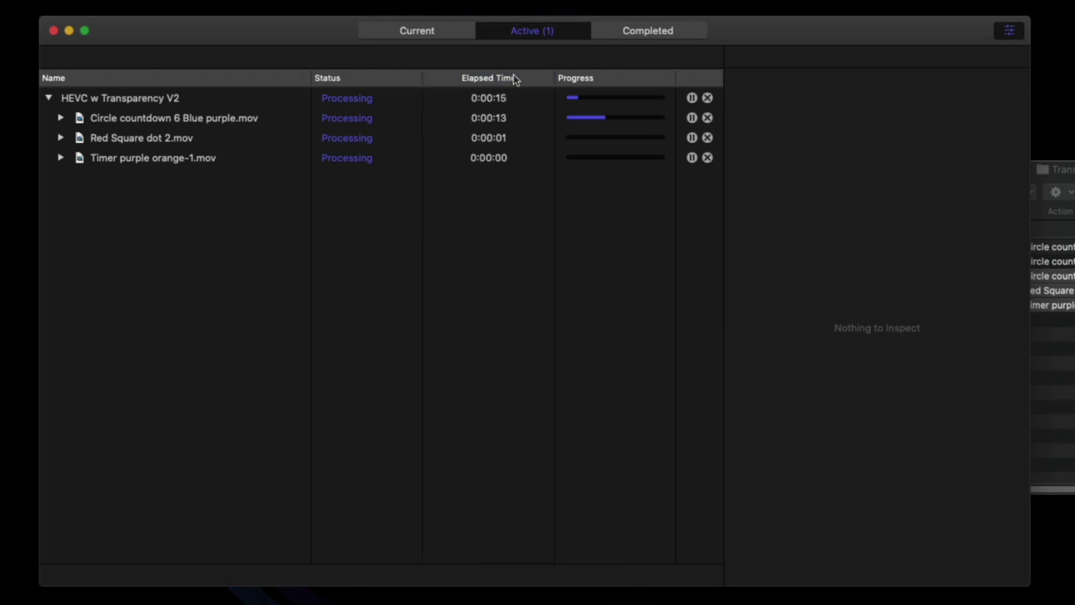
pyautogui.click(513, 78)
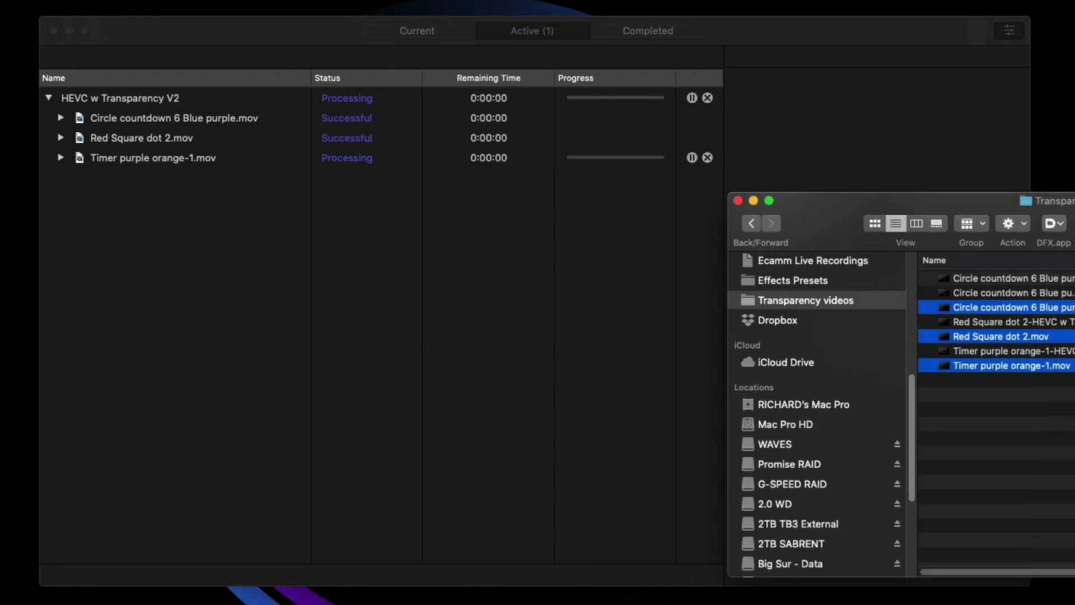
pyautogui.click(431, 29)
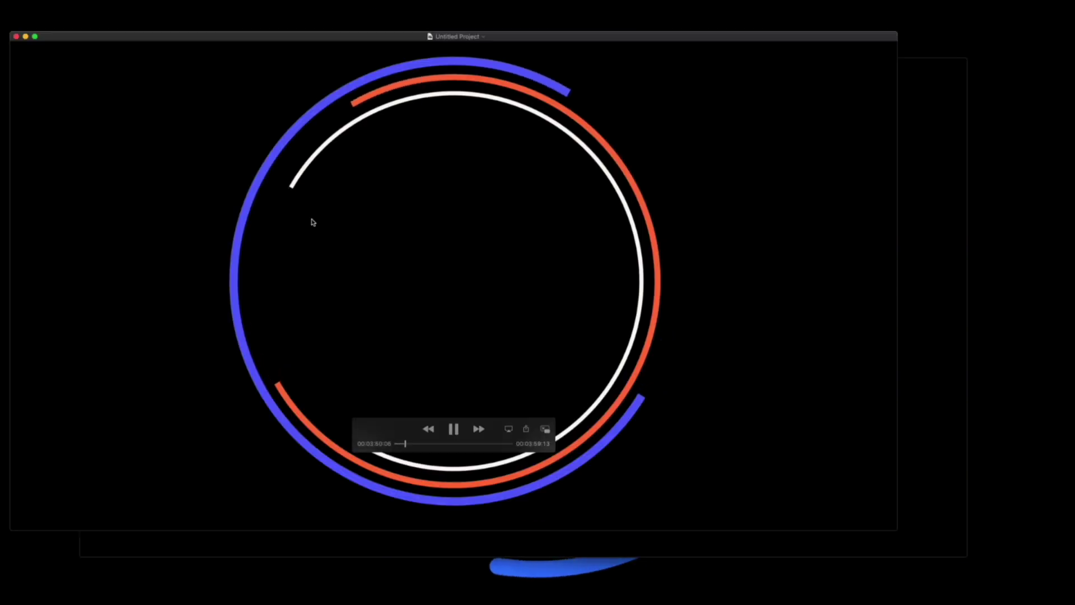
# Move the QuickTime player window down and right while the encoded clip plays
pyautogui.moveTo(383, 39); pyautogui.dragTo(461, 54)
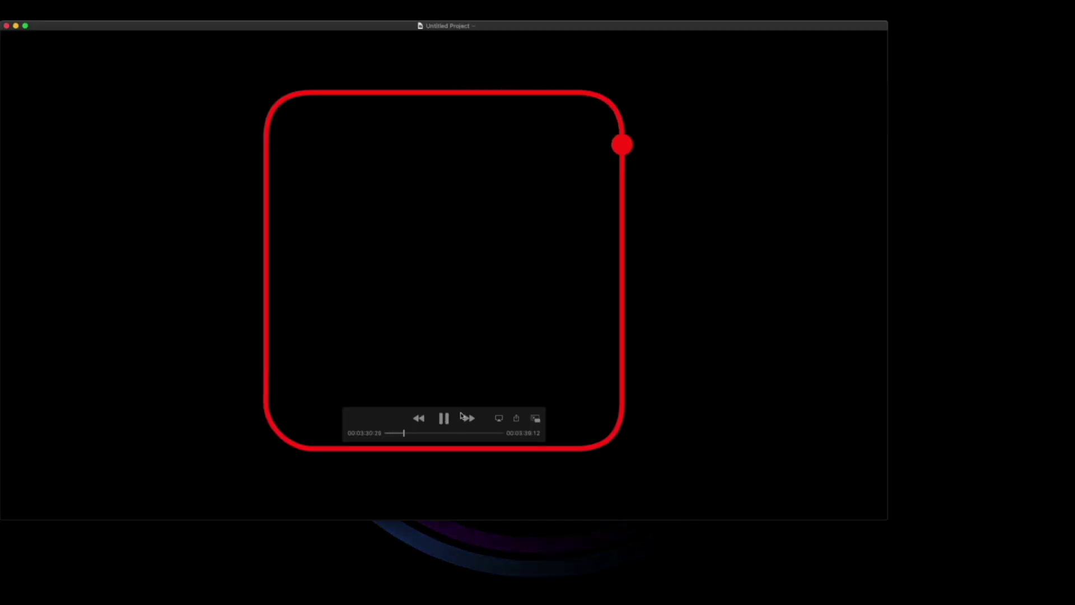